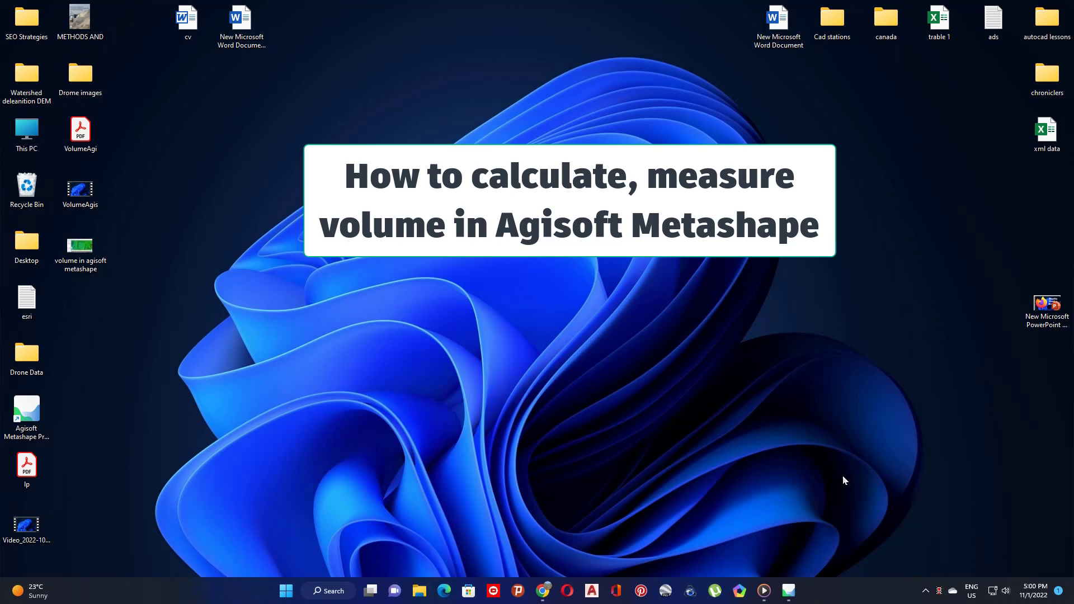
Restore the Metashape window showing the Irrigation pond.psx project and its orthomosaic.
left_click(788, 591)
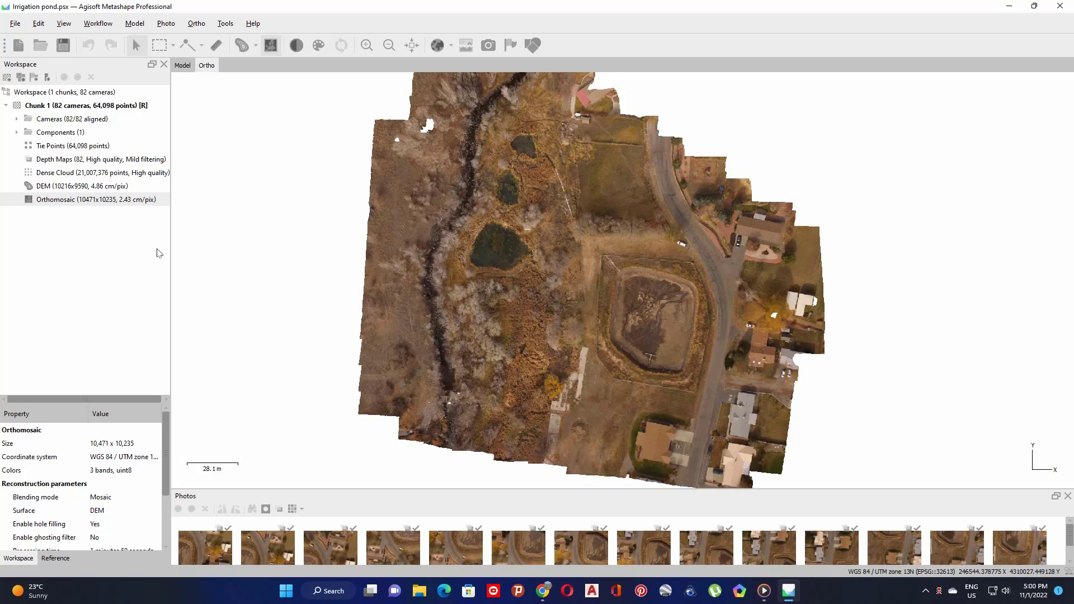
Widen the side panel and inspect Chunk 1's Dense Cloud, DEM and Orthomosaic properties.
left_click(56, 559)
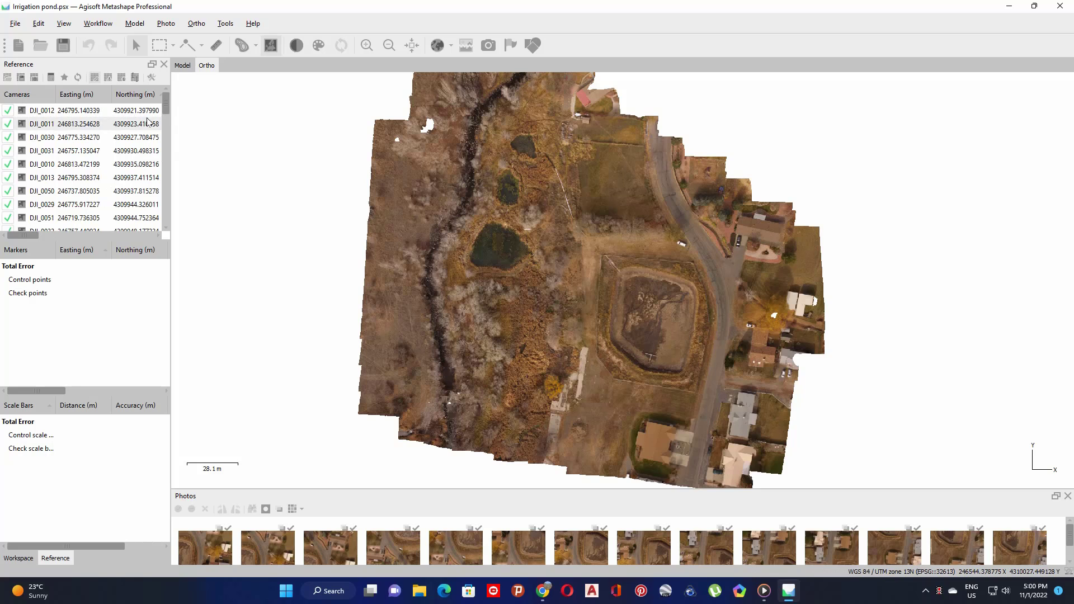
left_click_drag(170, 151, 202, 152)
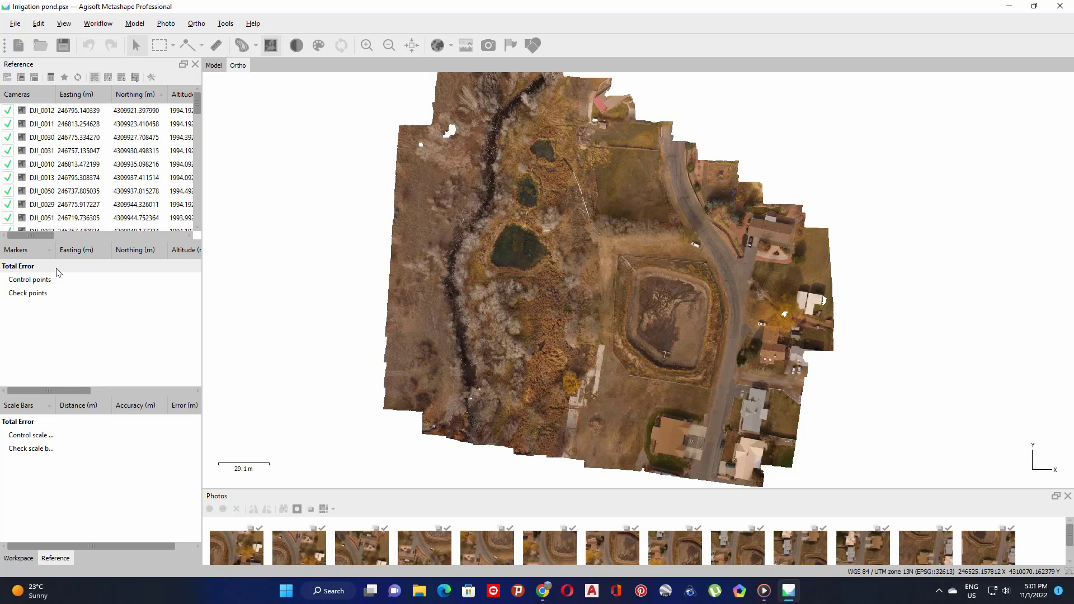
left_click(18, 558)
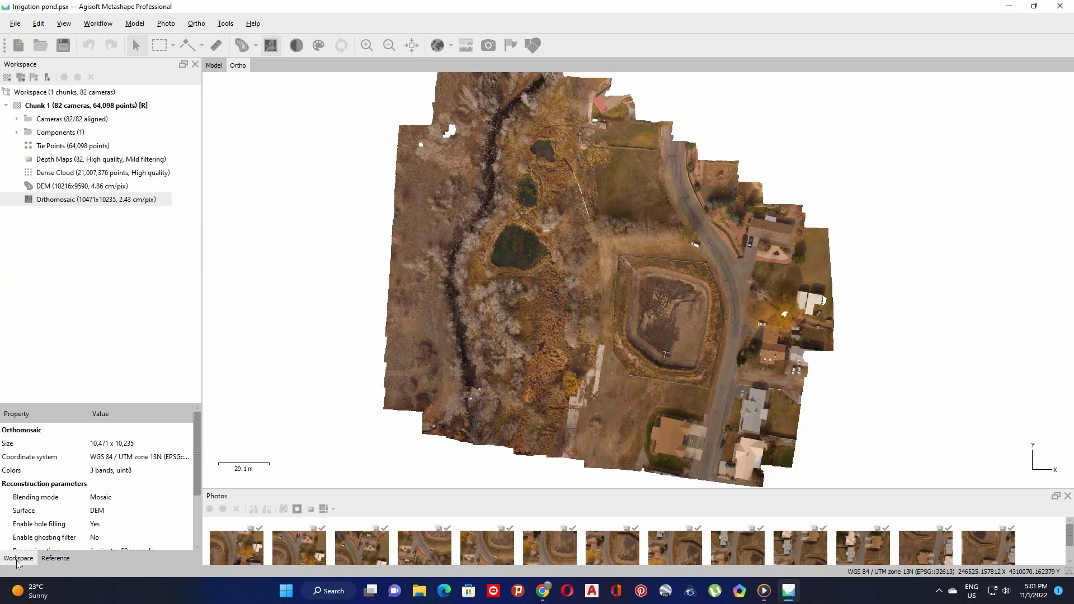
left_click(104, 177)
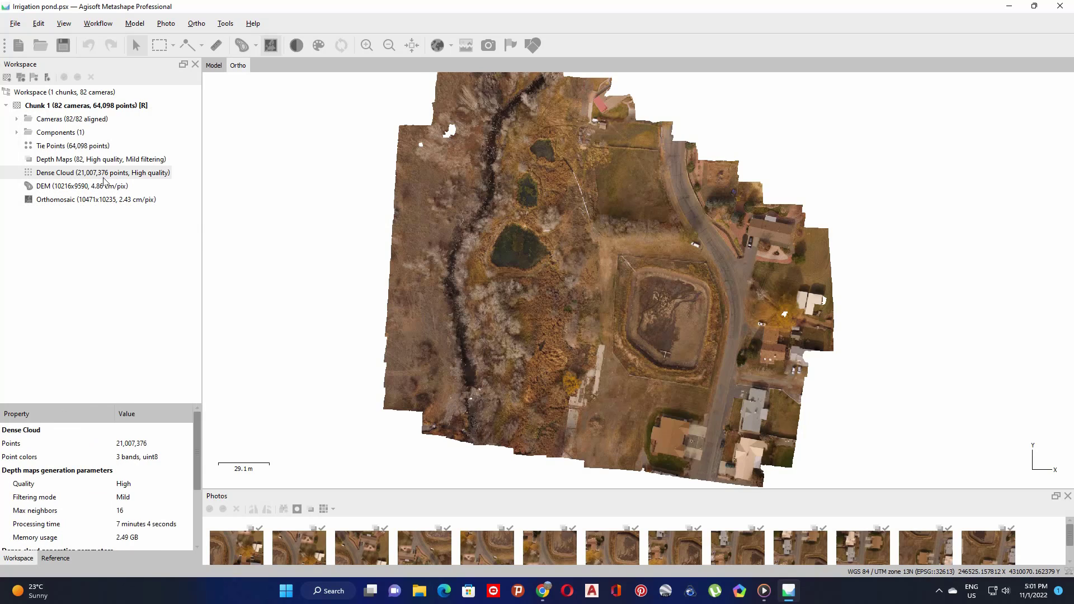
left_click(113, 189)
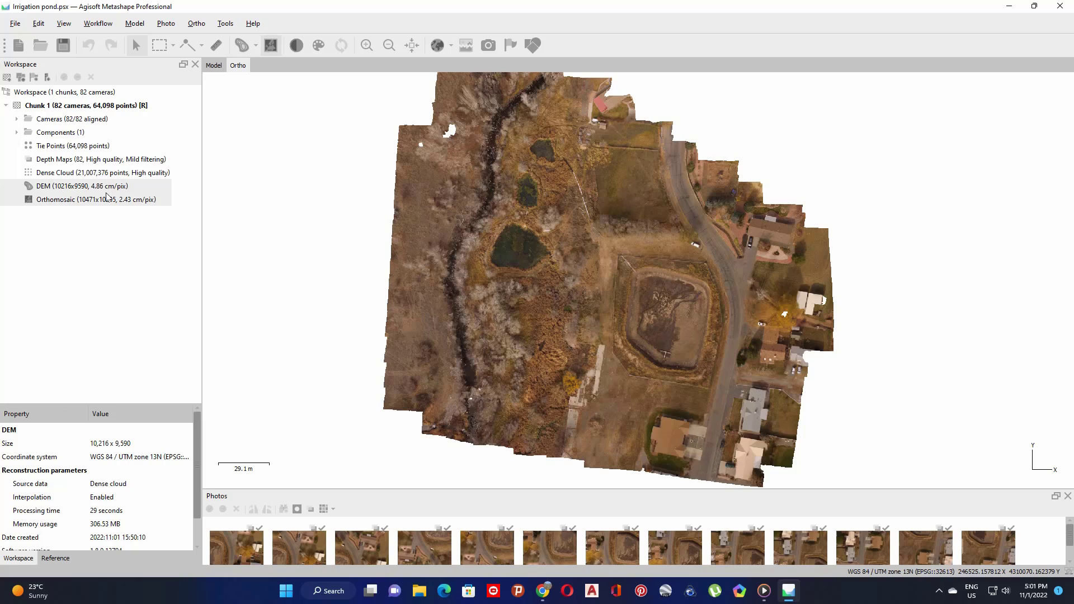
left_click(114, 200)
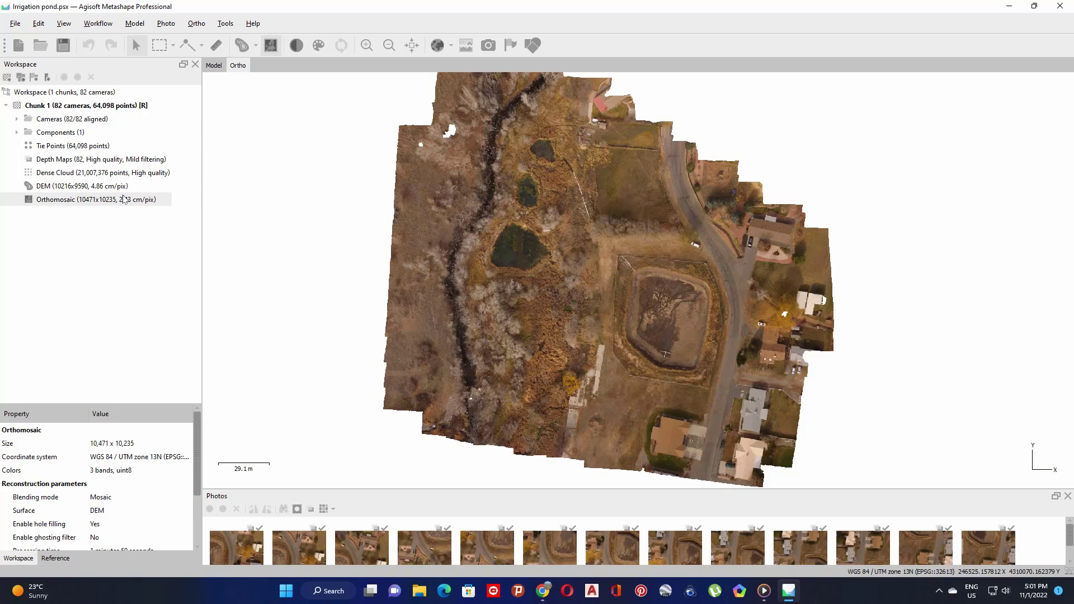
Display the DEM in the Ortho view and zoom in to frame the square pond.
left_click(90, 187)
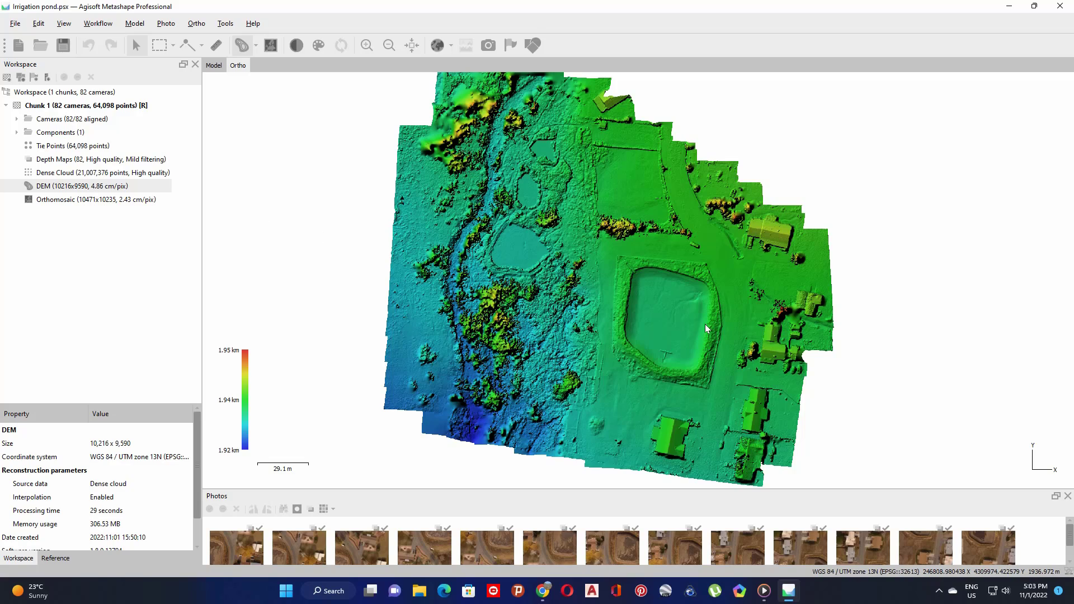
scroll(705, 328, "up", 1)
scroll(705, 329, "up", 2)
left_click_drag(685, 378, 654, 329)
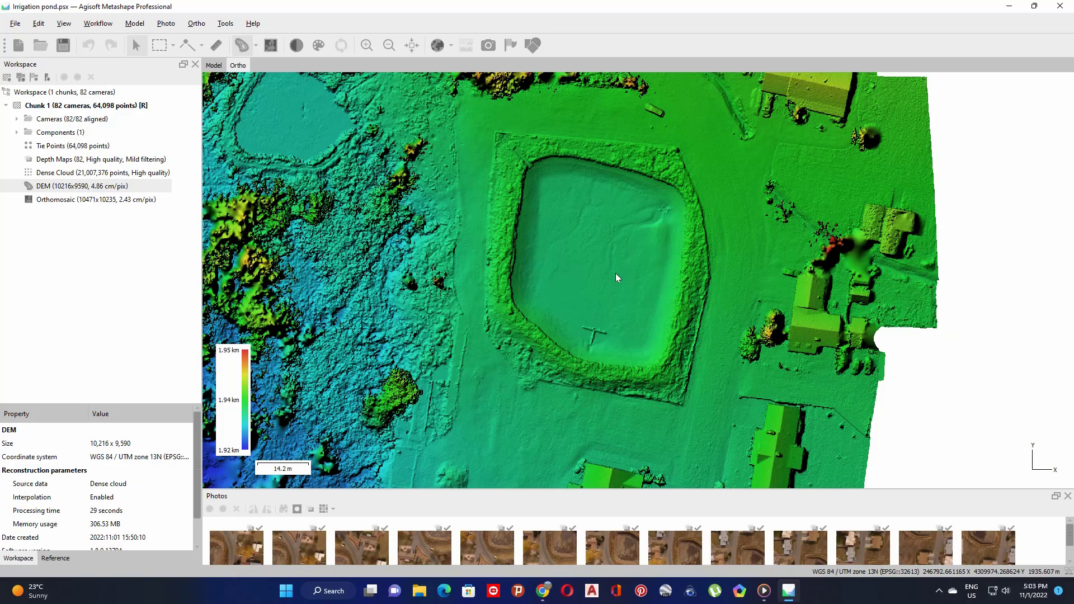
scroll(617, 278, "up", 1)
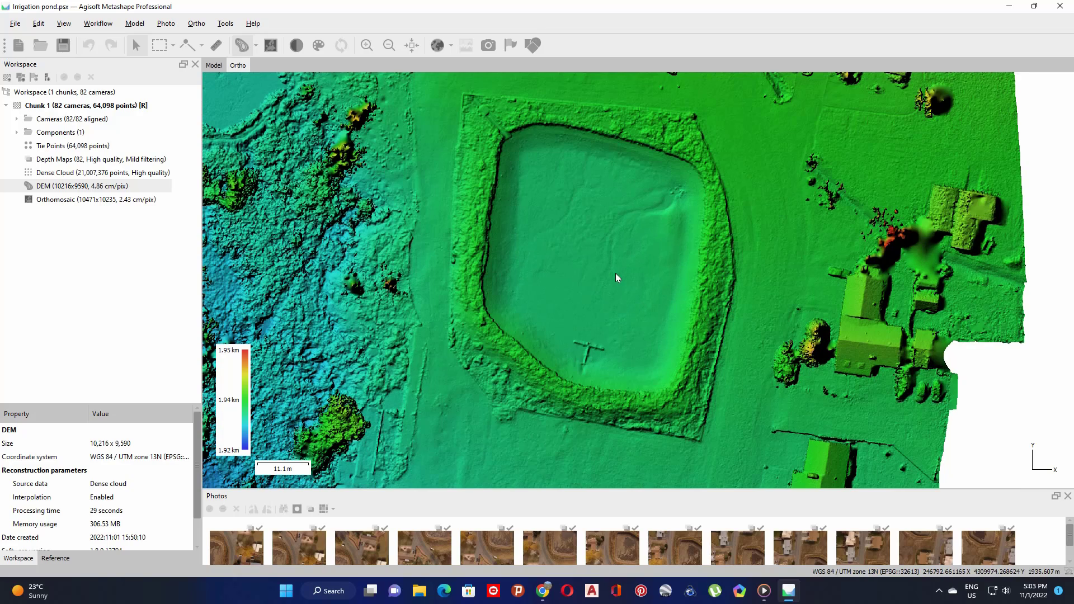
scroll(617, 277, "up", 1)
left_click_drag(605, 238, 607, 264)
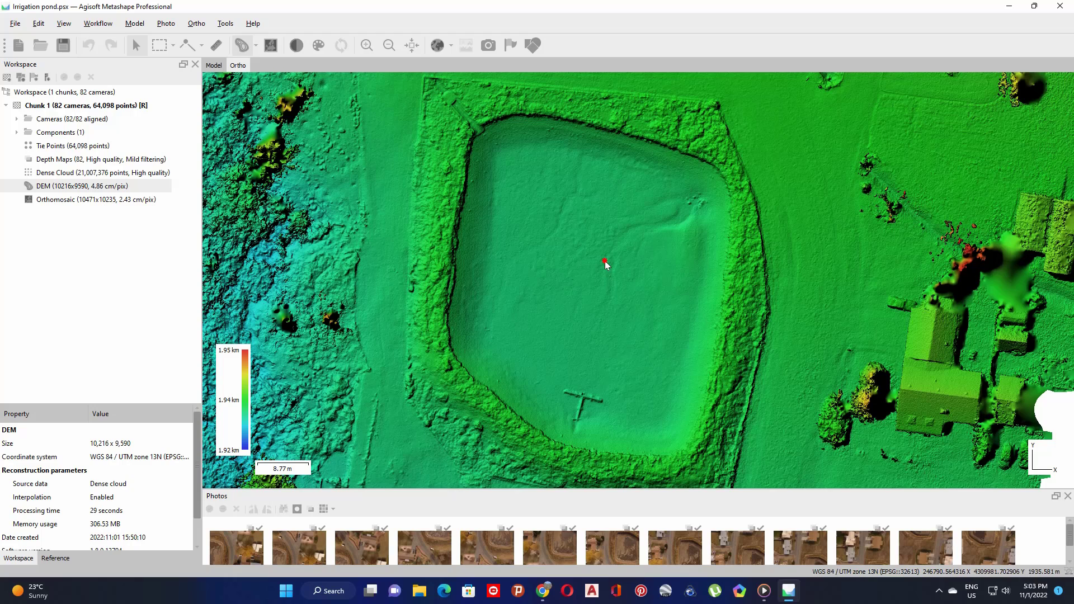
With Draw Polygon, place vertices along the pond's top and right inner edges.
left_click(200, 47)
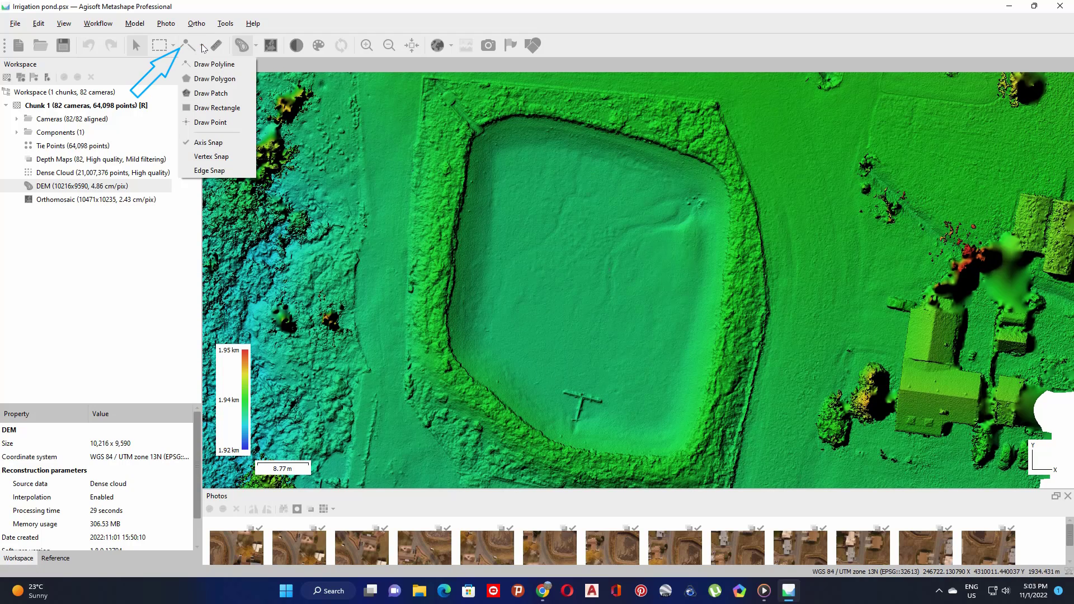
left_click(214, 79)
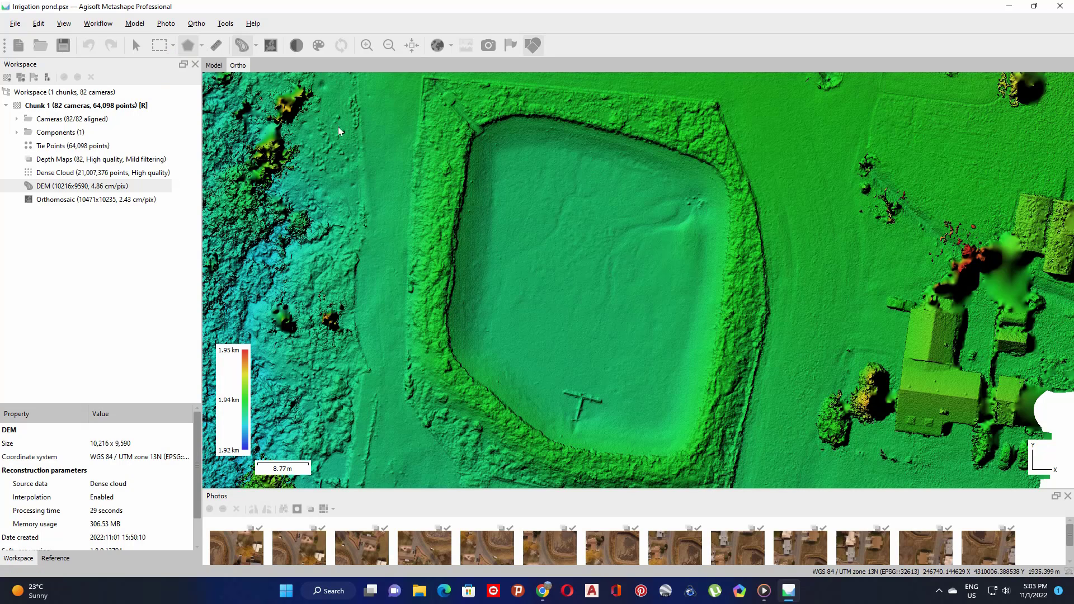
left_click(471, 142)
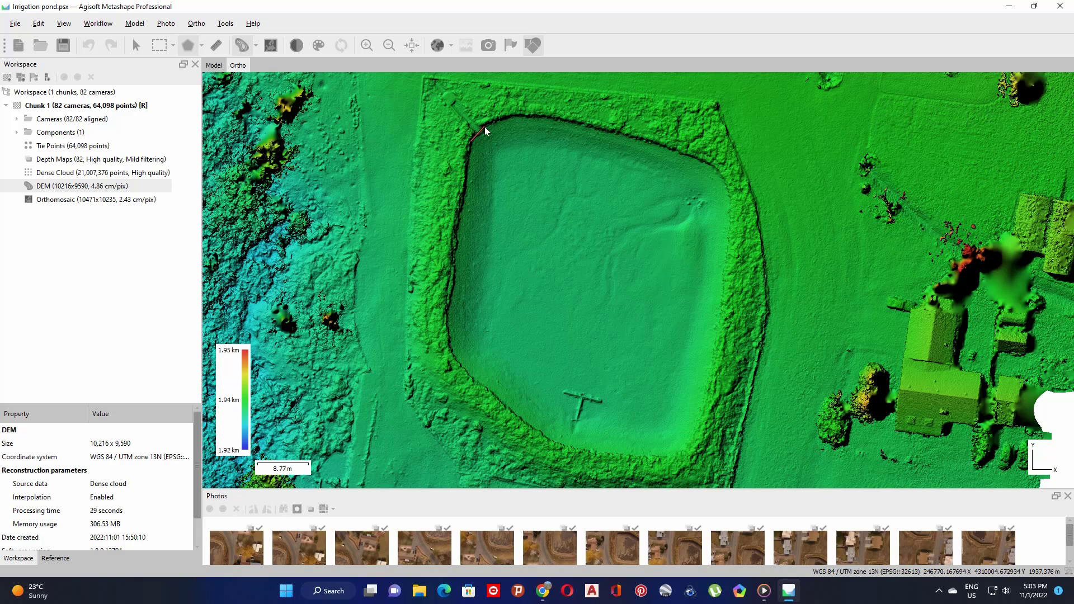
left_click(487, 126)
left_click(510, 117)
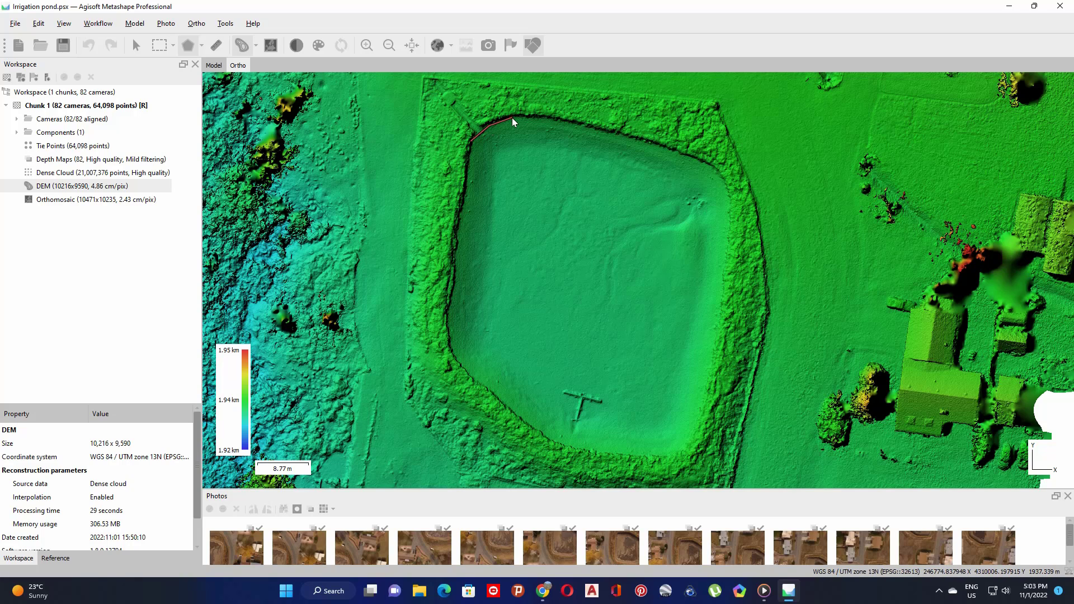
left_click(545, 118)
left_click(689, 159)
left_click(715, 173)
left_click(724, 218)
Add vertices along the bottom and left edges, close the 24-vertex polygon and confirm.
left_click(680, 446)
left_click(659, 453)
left_click(579, 446)
left_click(506, 403)
left_click(481, 380)
left_click(456, 335)
left_click(452, 268)
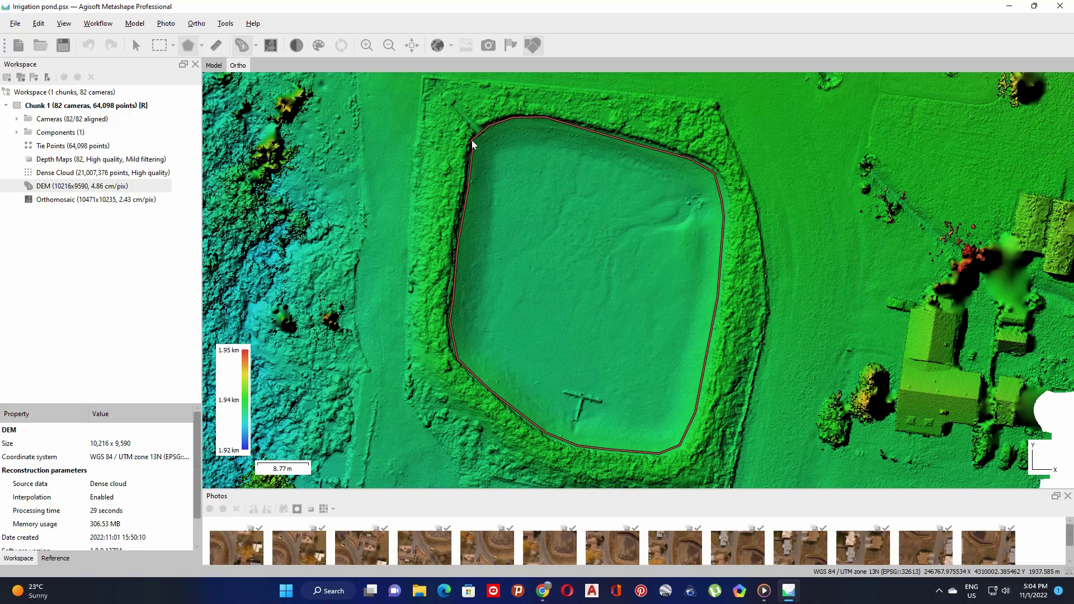
left_click(466, 190)
double_click(472, 143)
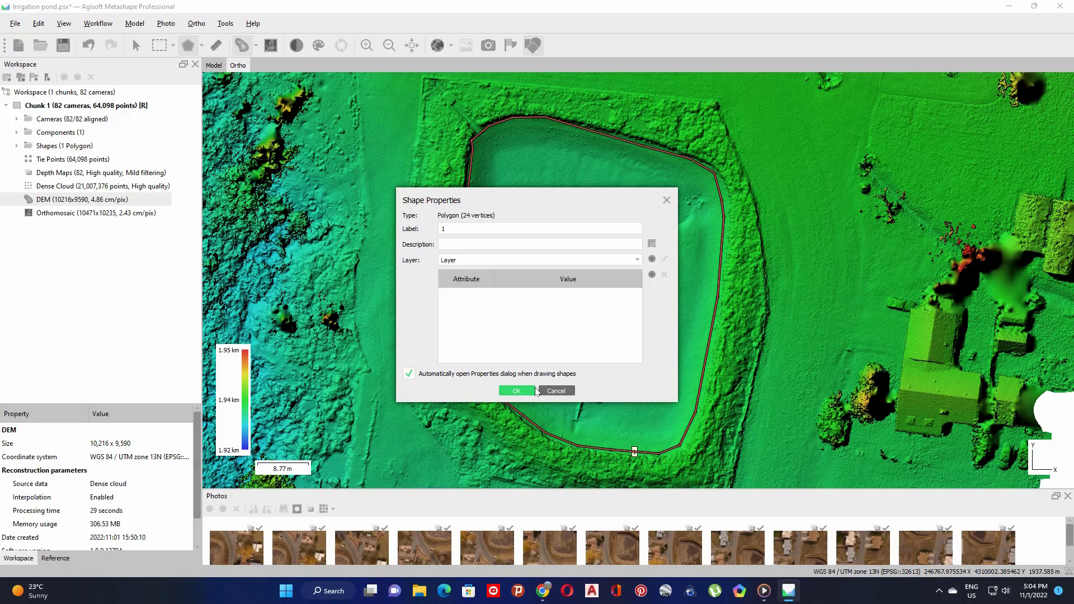
left_click(516, 391)
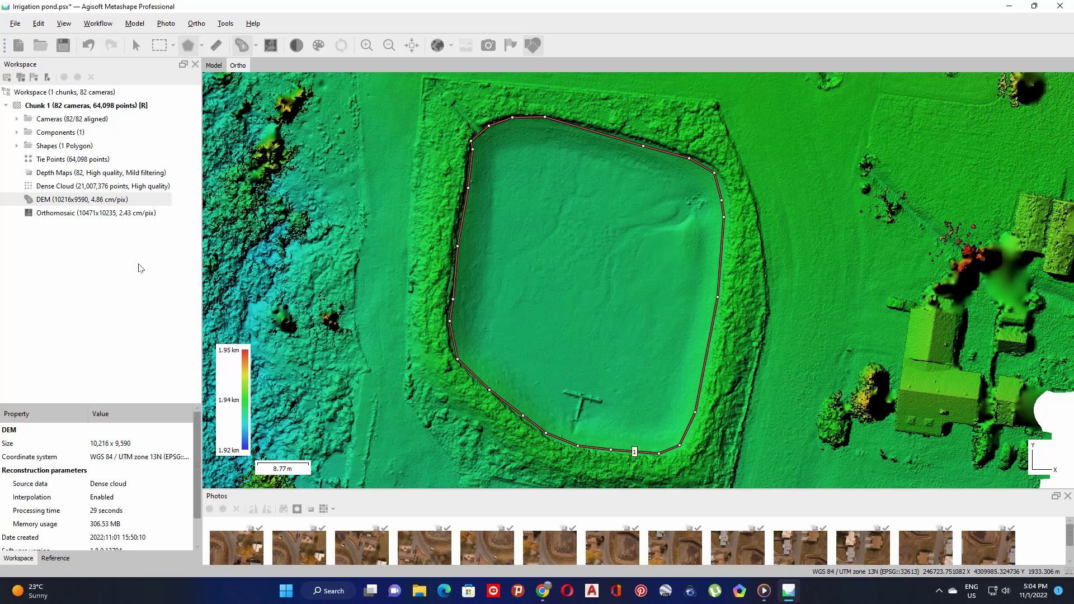
double_click(52, 213)
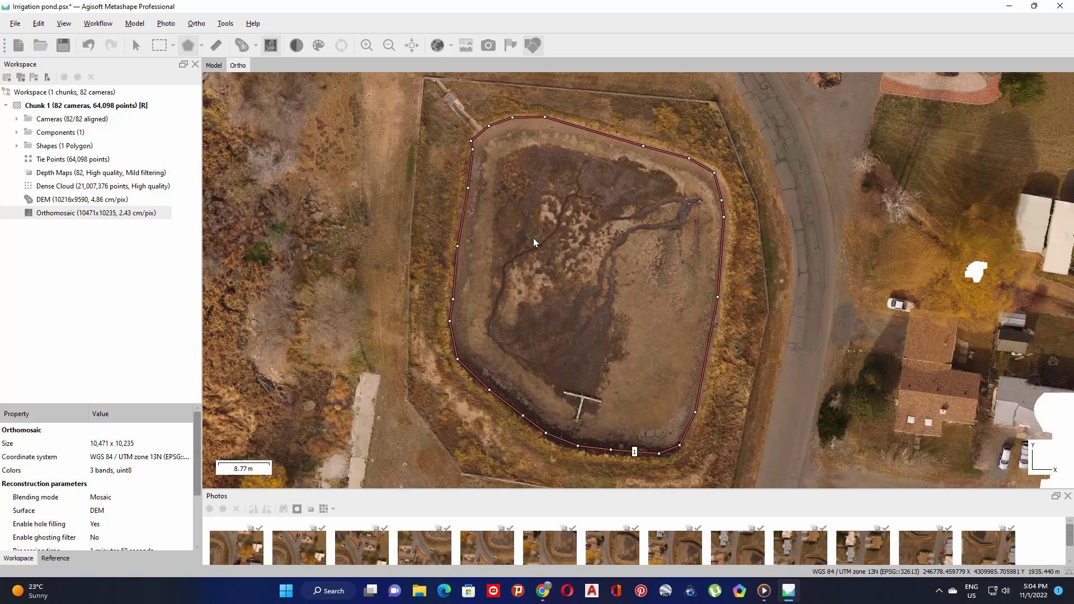
double_click(89, 201)
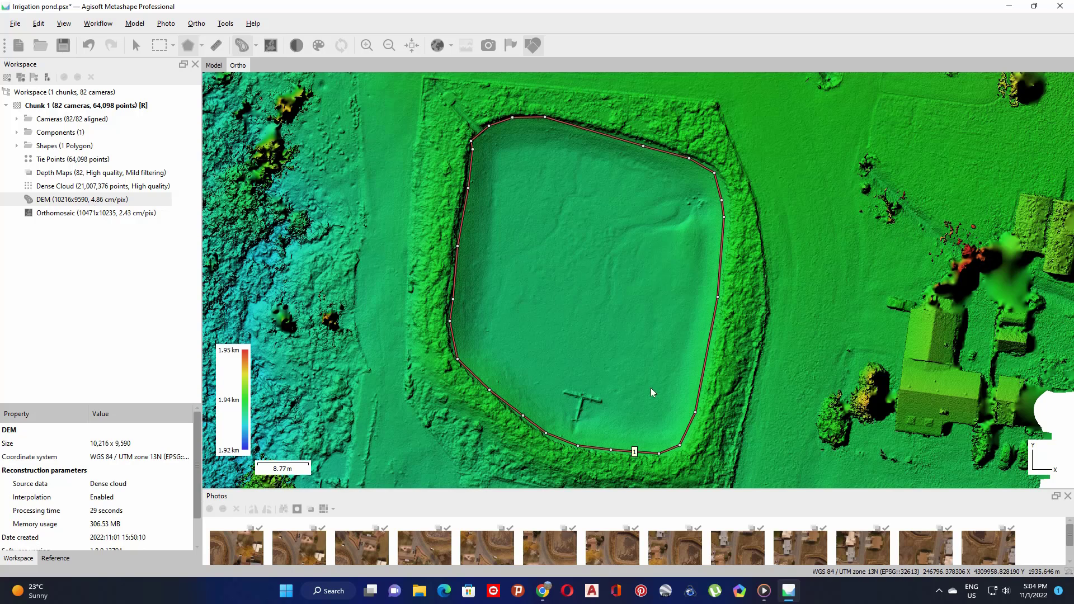
Show polygon 1's volume: 0.470780 m³ above, 2993.1 m³ below, -2992.6 m³ total.
right_click(582, 311)
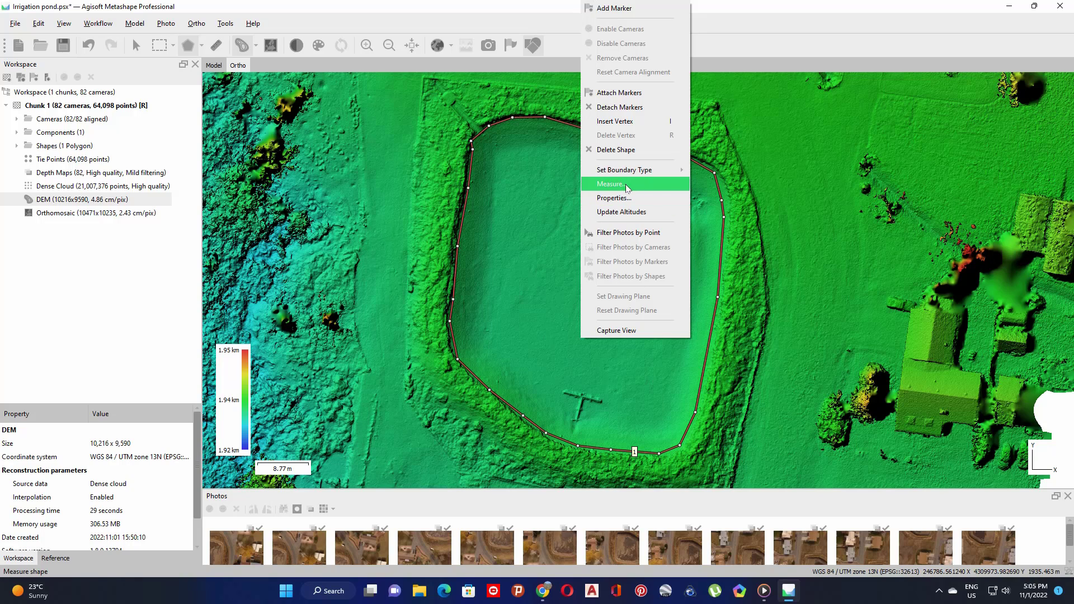
left_click(640, 188)
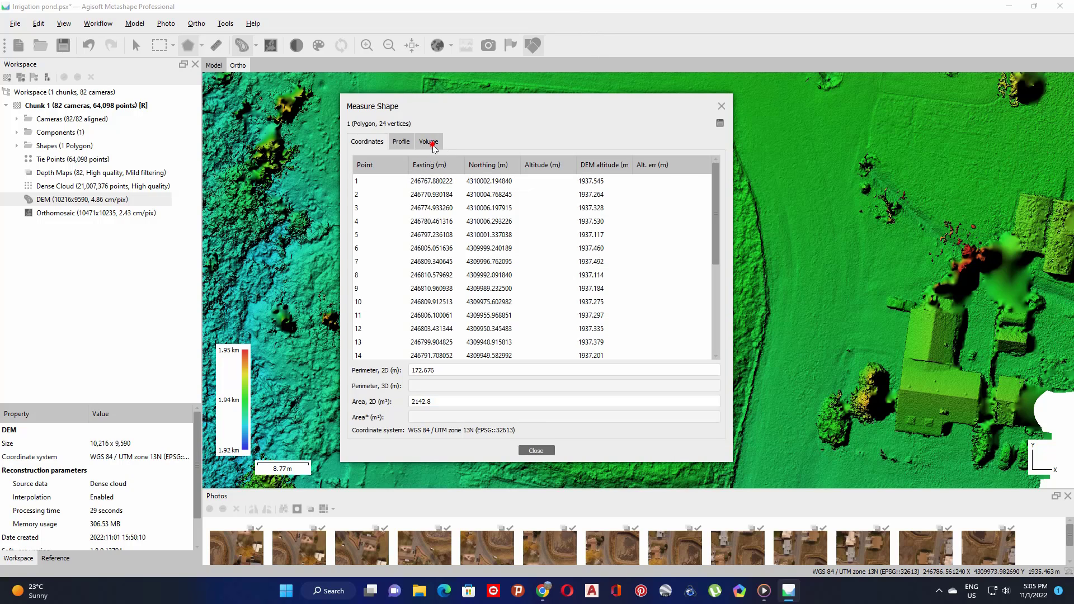
left_click(433, 146)
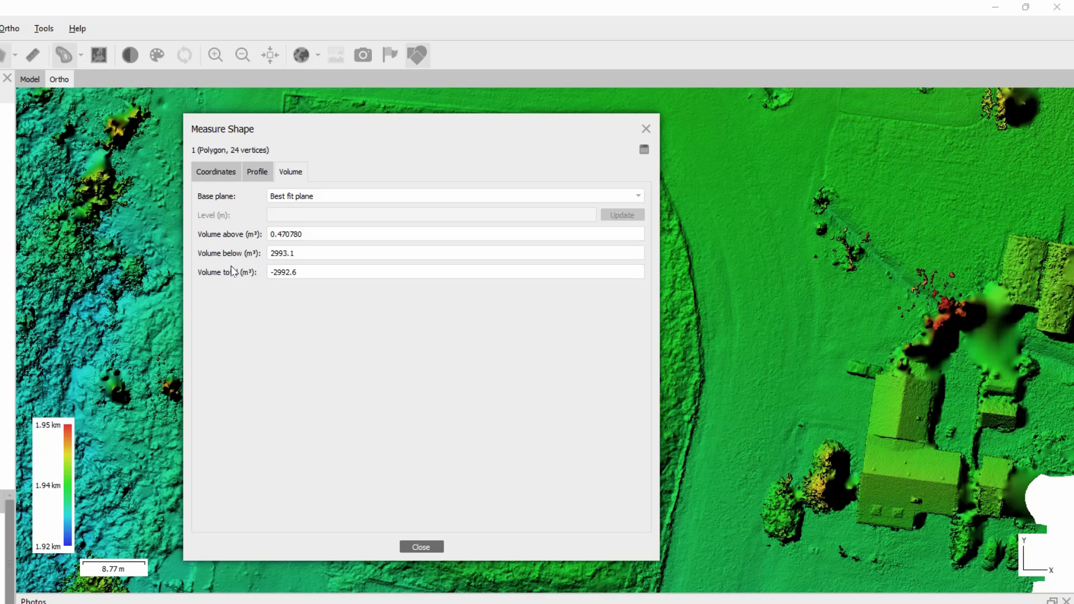
Move the Measure Shape dialog up-left and list the Base plane options.
left_click_drag(305, 275, 218, 264)
left_click_drag(302, 253, 259, 259)
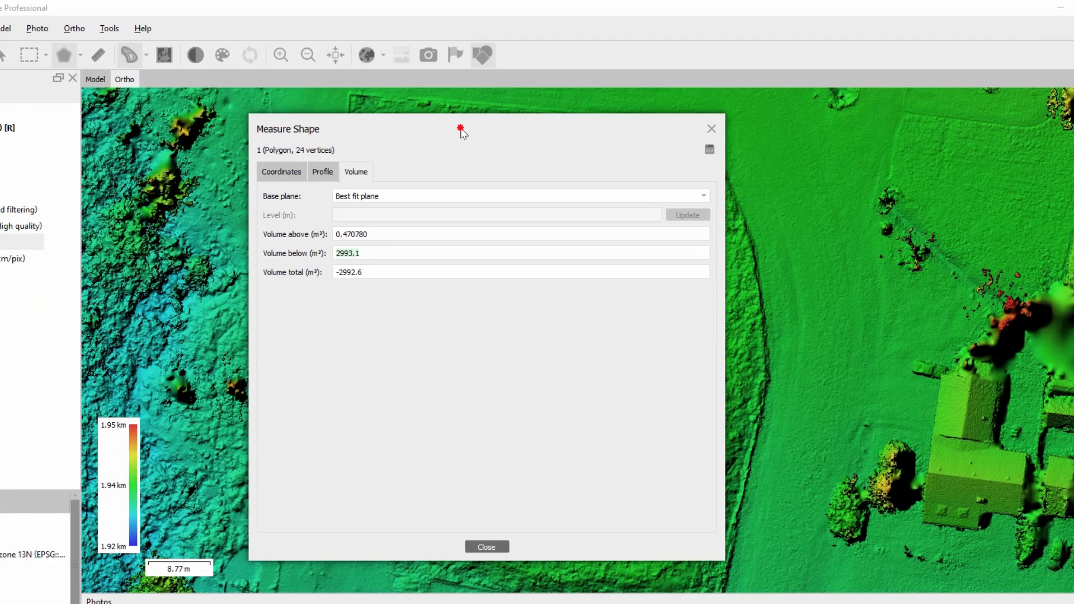
left_click_drag(396, 132, 127, 117)
left_click_drag(310, 117, 302, 102)
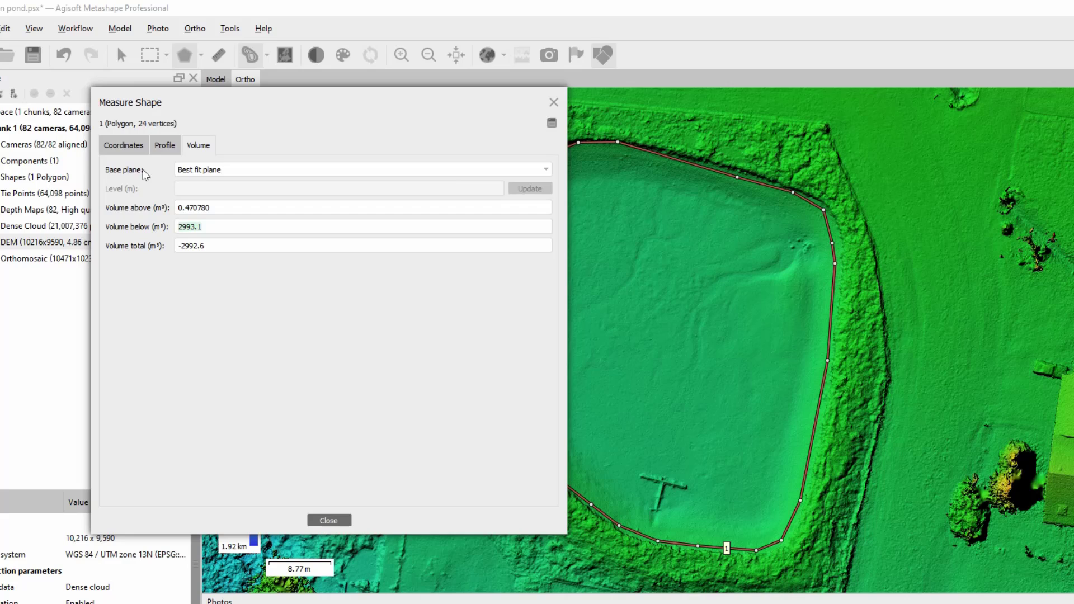
left_click(545, 170)
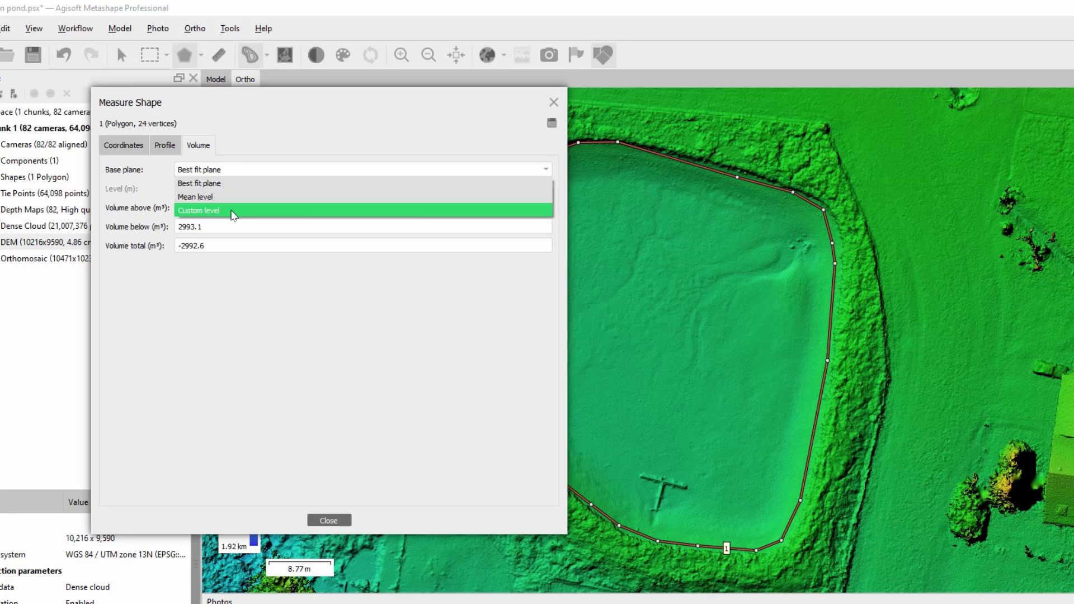
Try a Custom level base of 0.000 m, then keep Best fit plane for the volume.
left_click(233, 210)
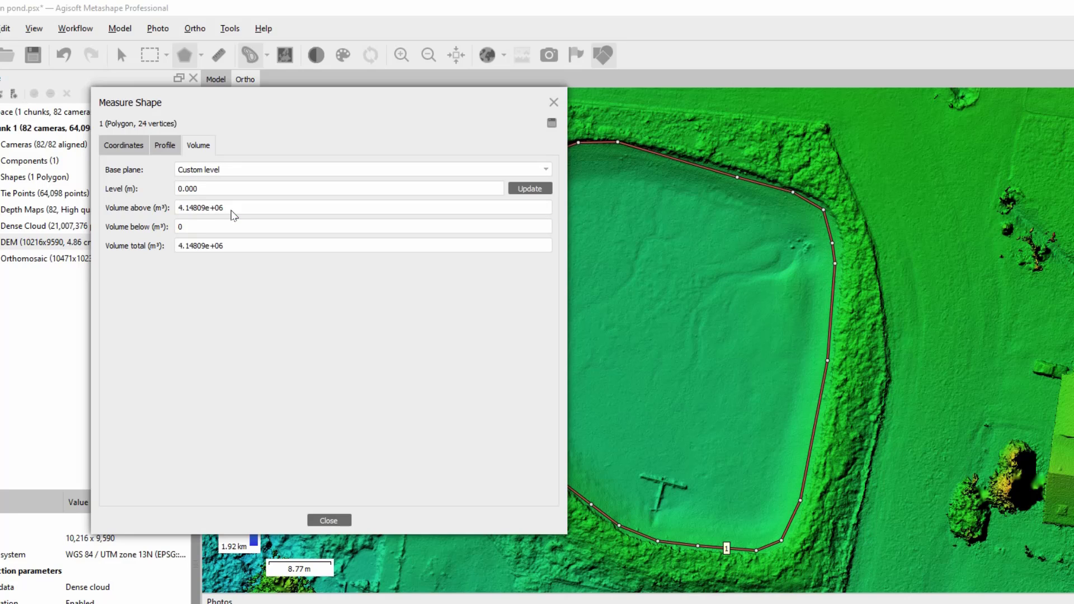
left_click_drag(205, 190, 168, 195)
left_click(547, 169)
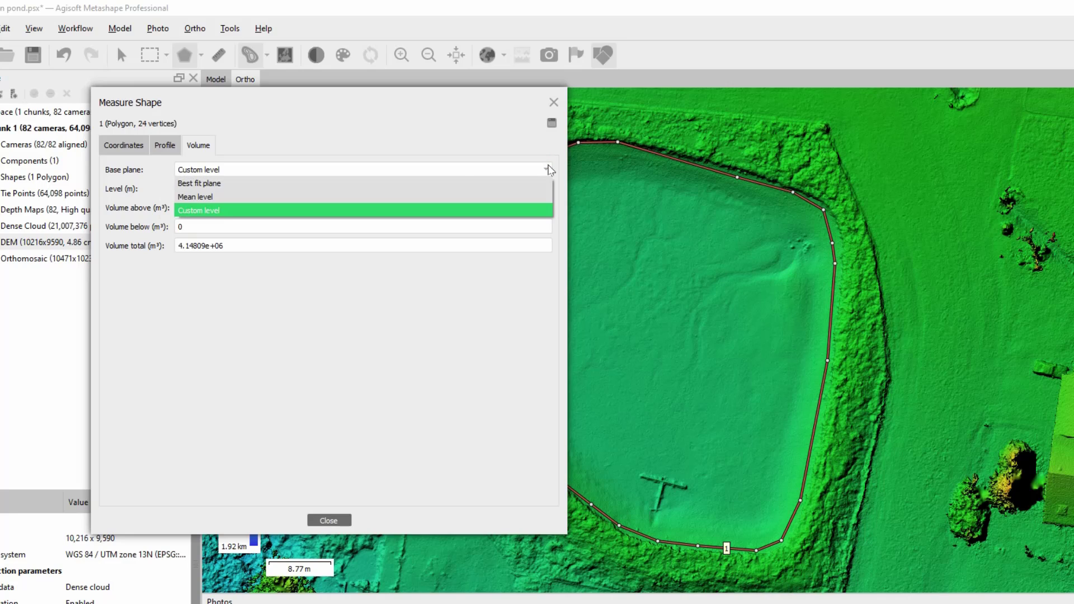
left_click(230, 185)
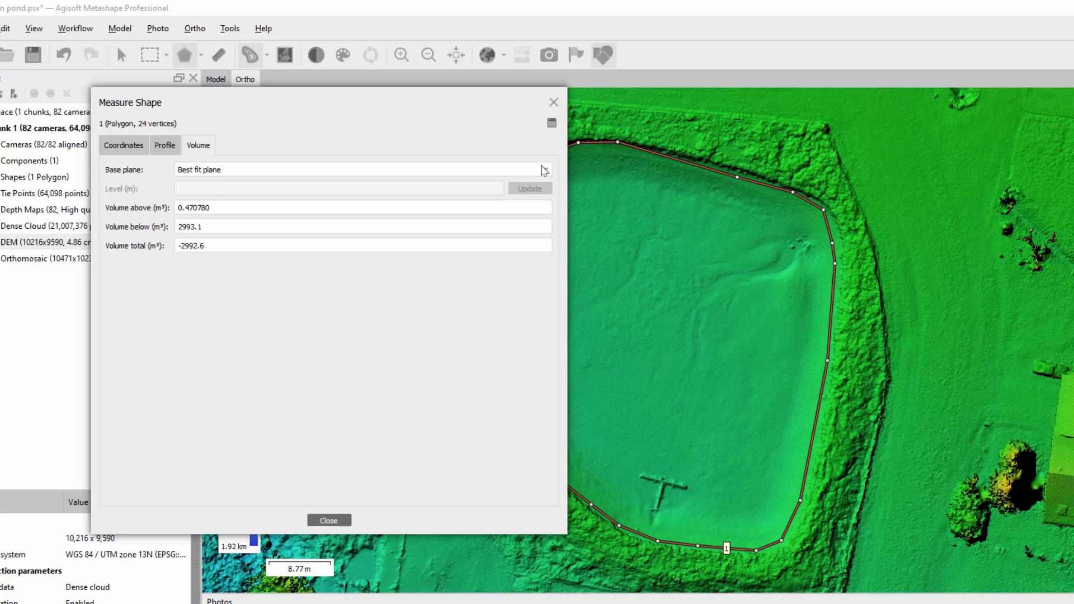
left_click(543, 171)
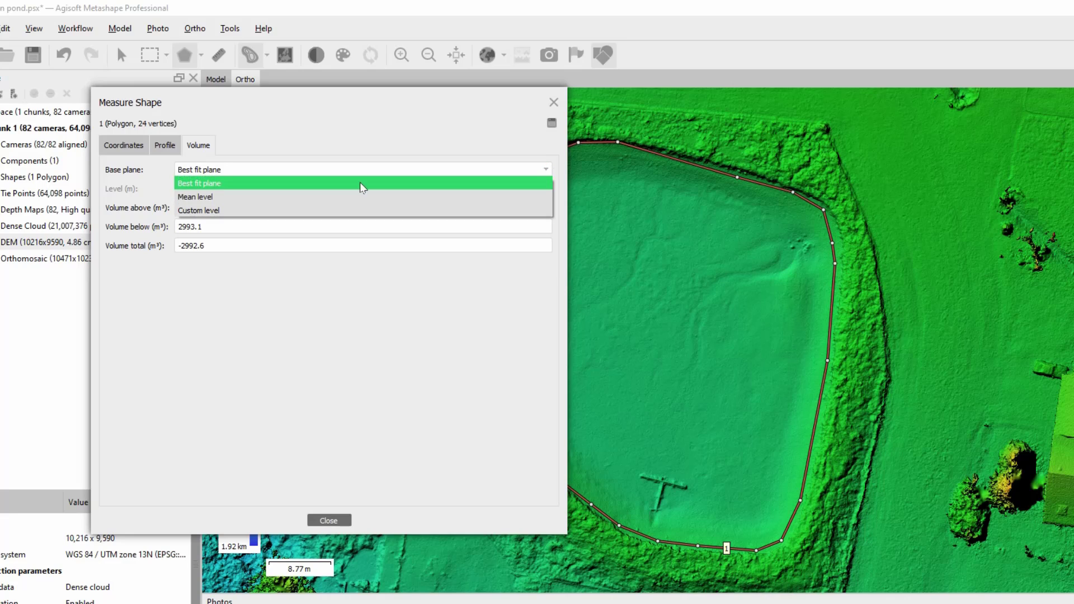
left_click(190, 210)
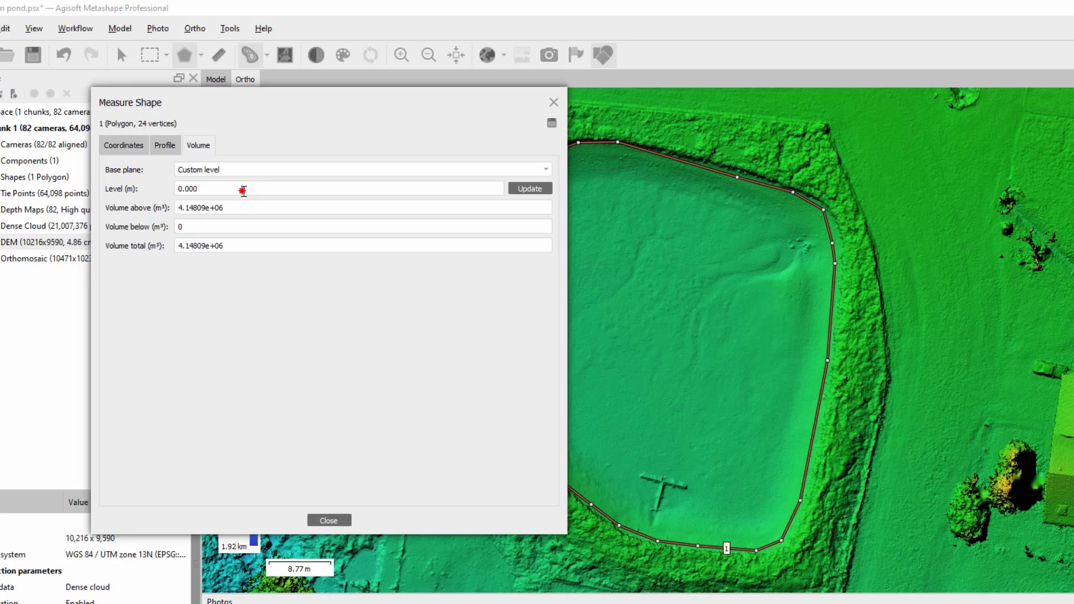
left_click(179, 189)
left_click(547, 171)
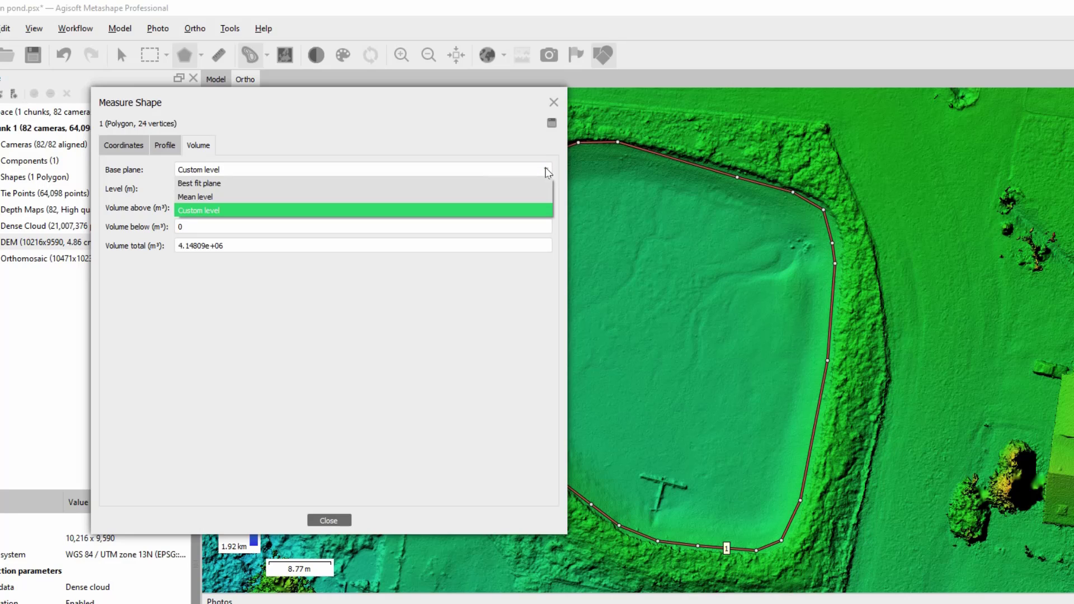
left_click(271, 183)
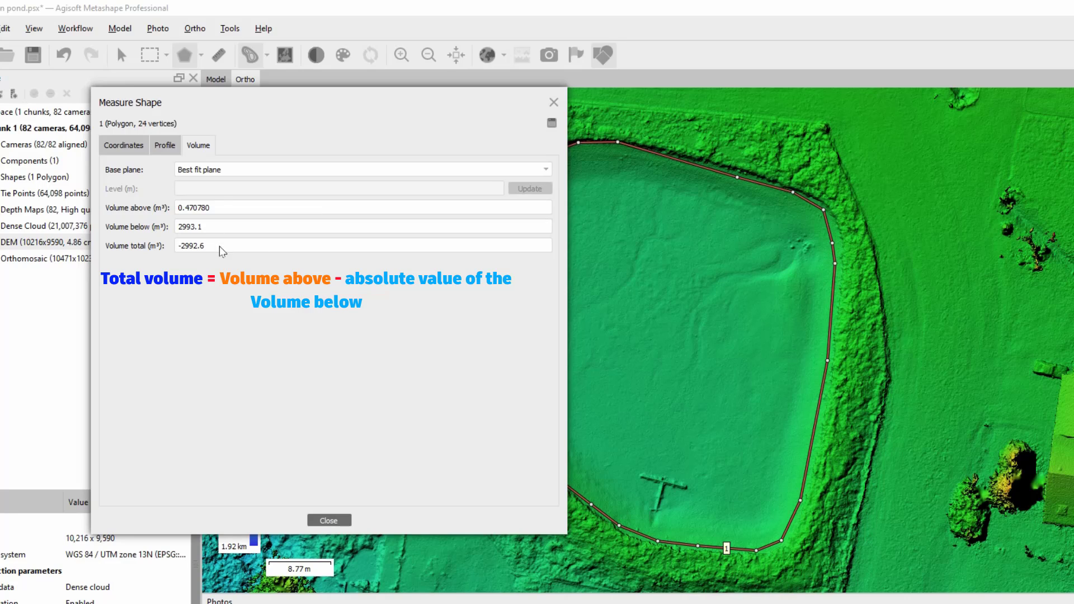
left_click_drag(205, 247, 160, 253)
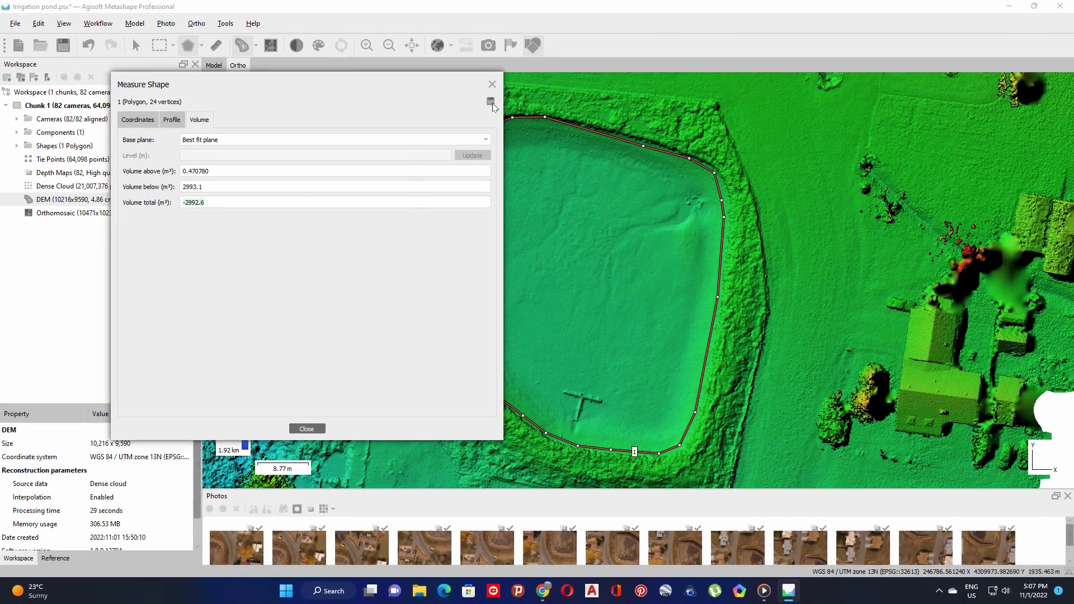
Save the shape report as the PDF 'volumef' on the Desktop.
left_click(499, 105)
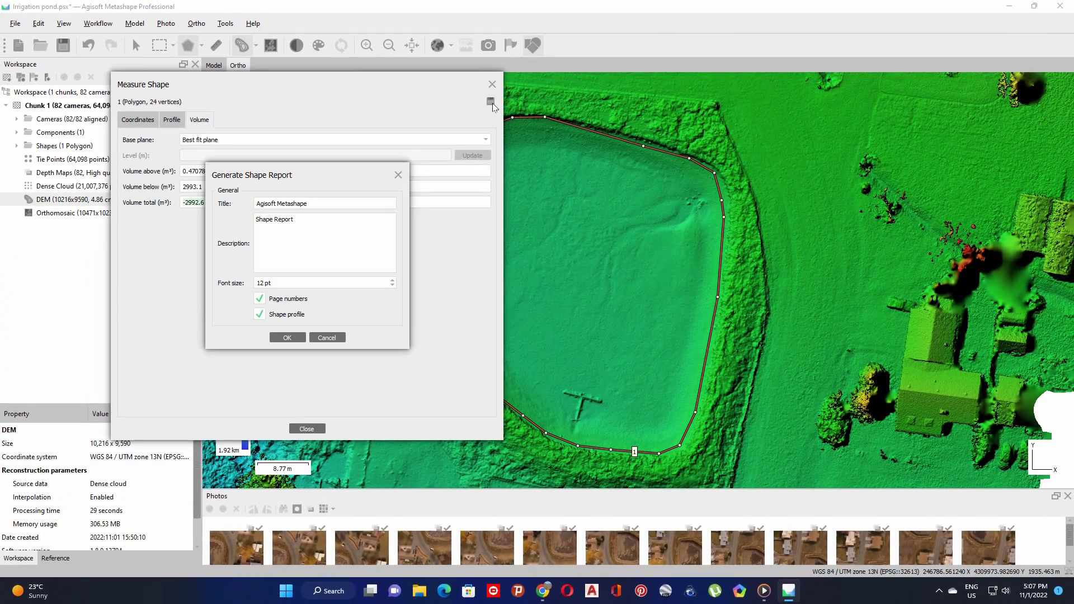
left_click(288, 338)
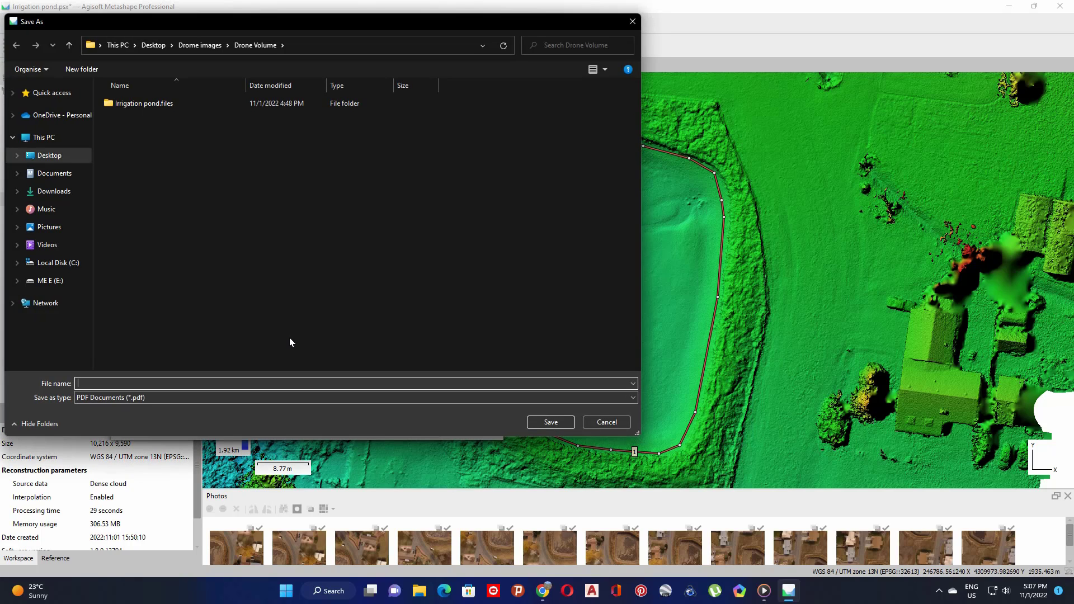
left_click(49, 155)
left_click(107, 383)
type("volume")
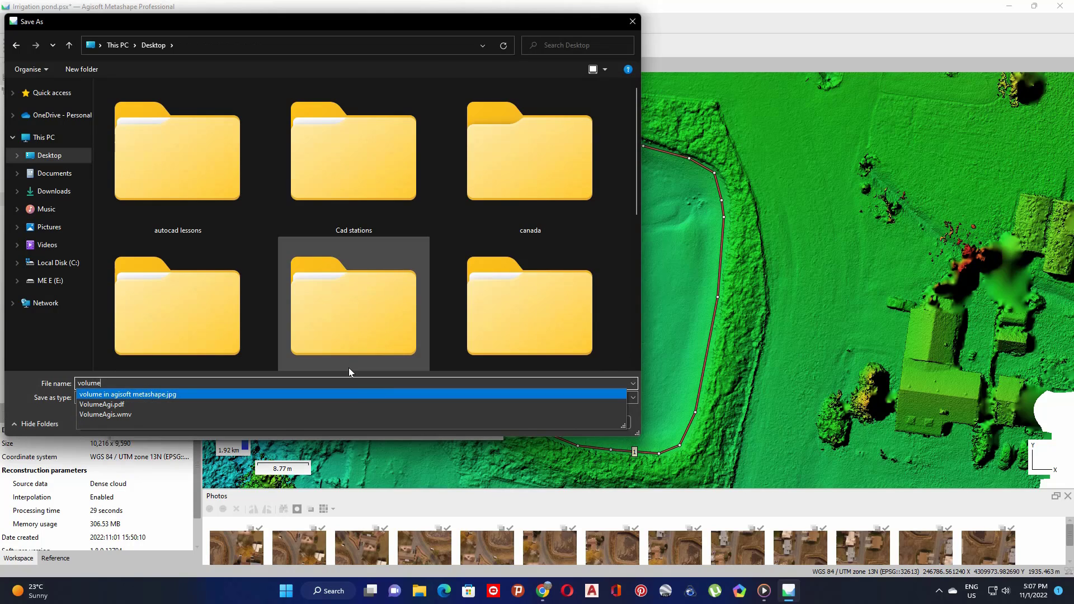
type("f")
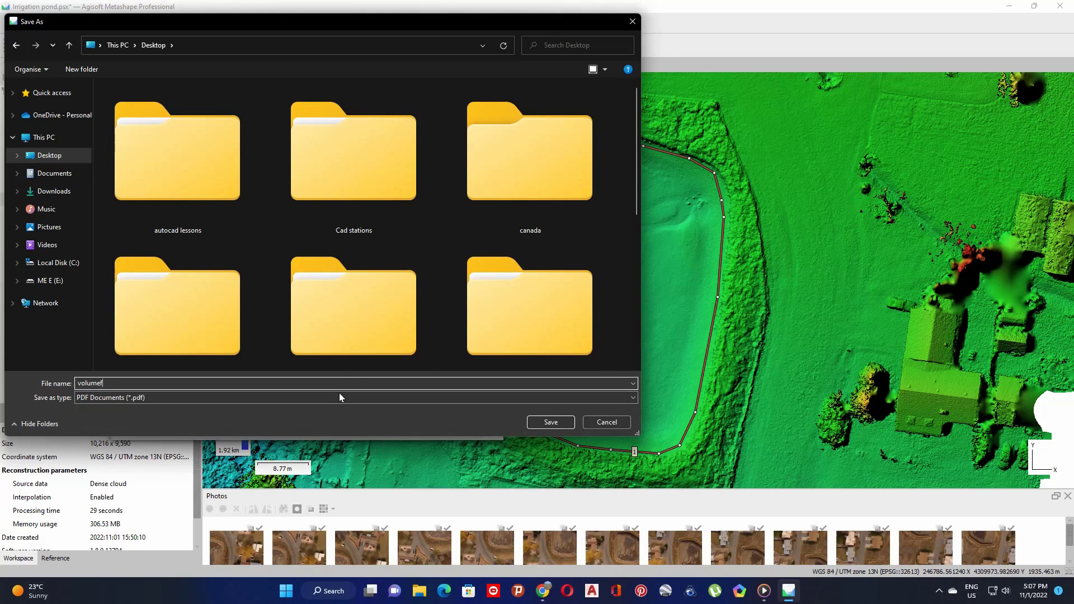
left_click(551, 423)
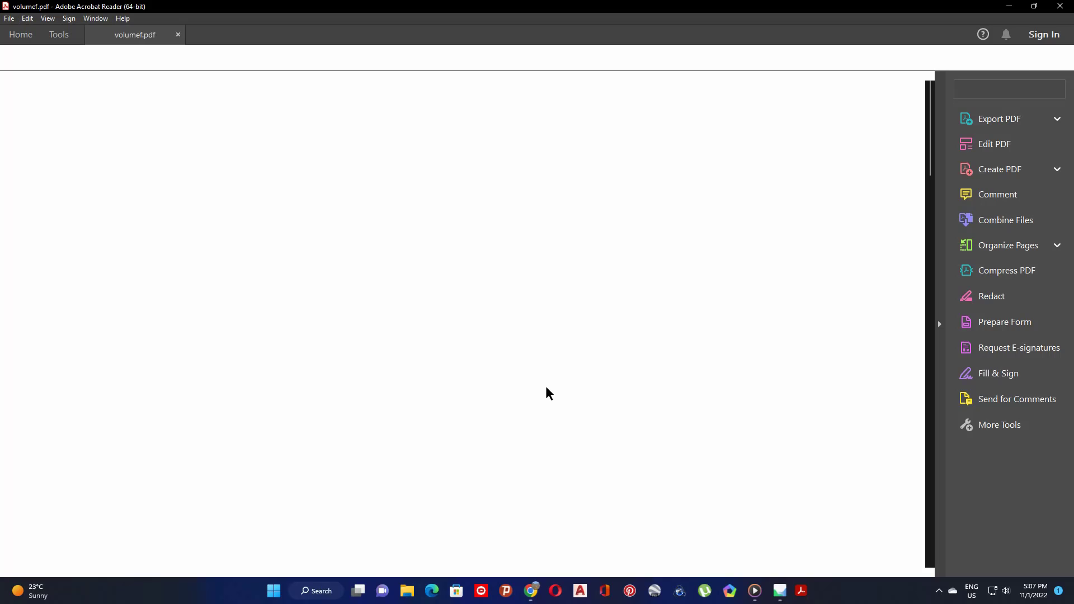
Scroll the volumef report down to the page 2 Measurements table.
scroll(448, 329, "down", 7)
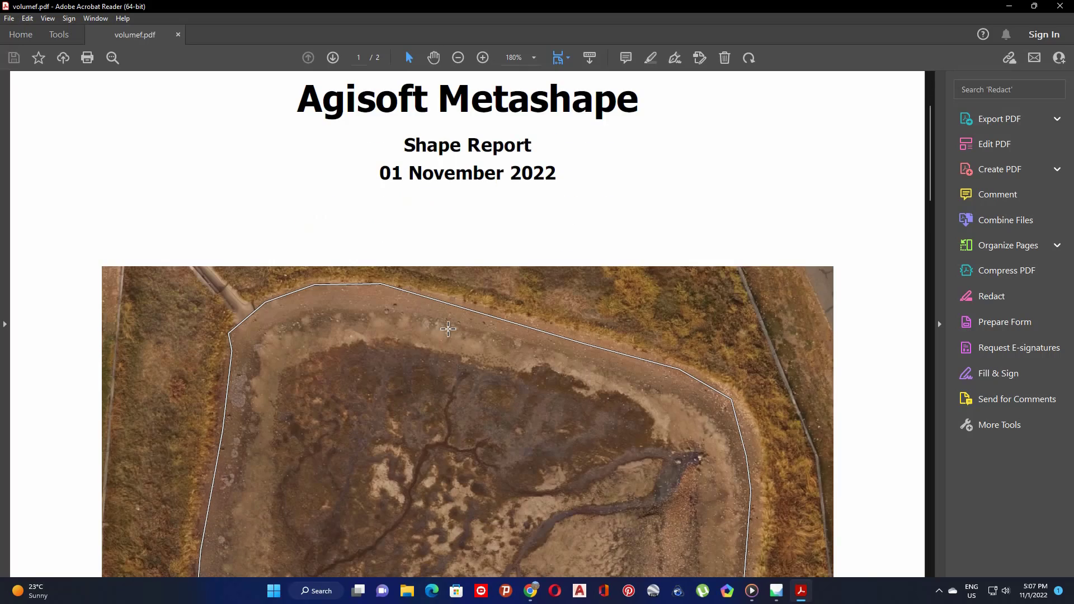
scroll(448, 329, "down", 10)
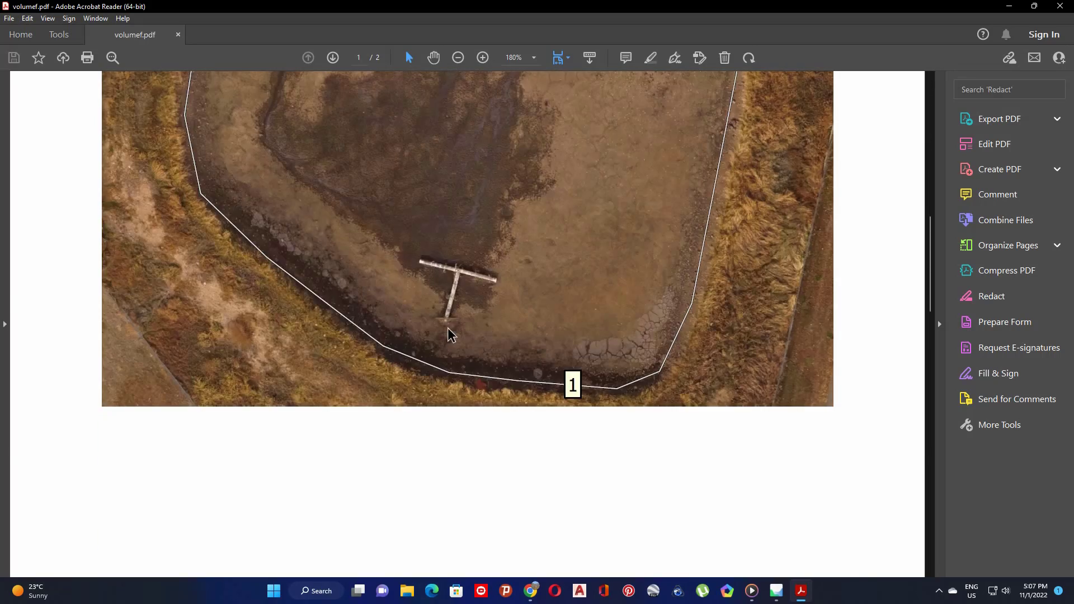